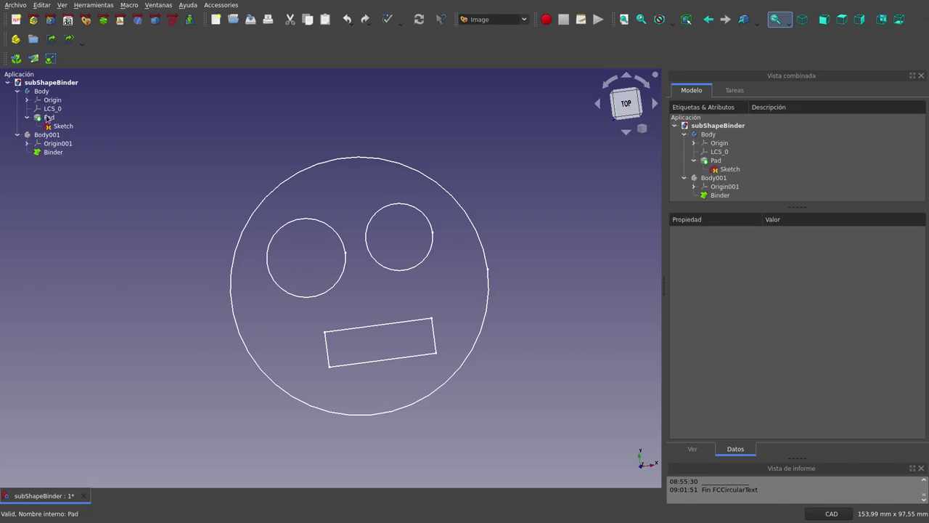
Step: Make Body001 visible so the Binder's yellow smiley-face plate appears in the 3D view
{"action": "left_click", "coordinate": [44, 92]}
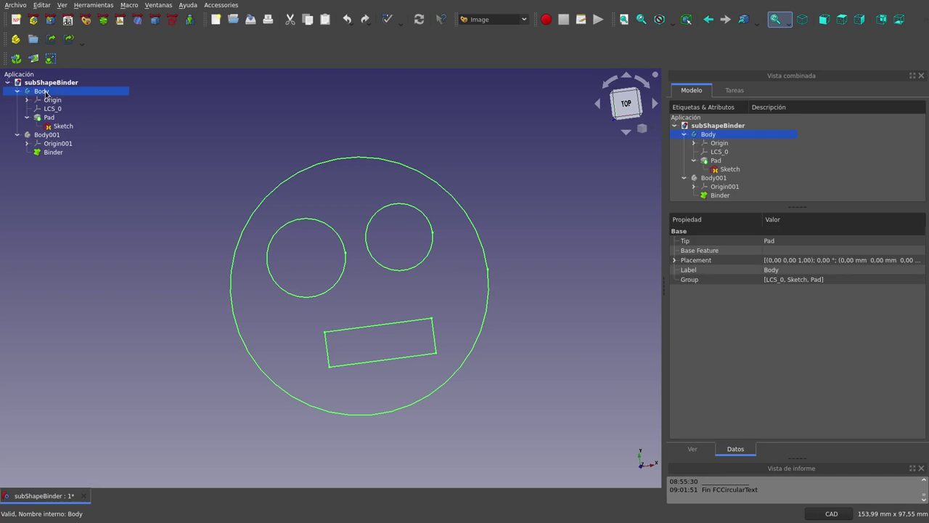
{"action": "left_click", "coordinate": [54, 136]}
{"action": "key", "text": "space"}
{"action": "left_click", "coordinate": [239, 172]}
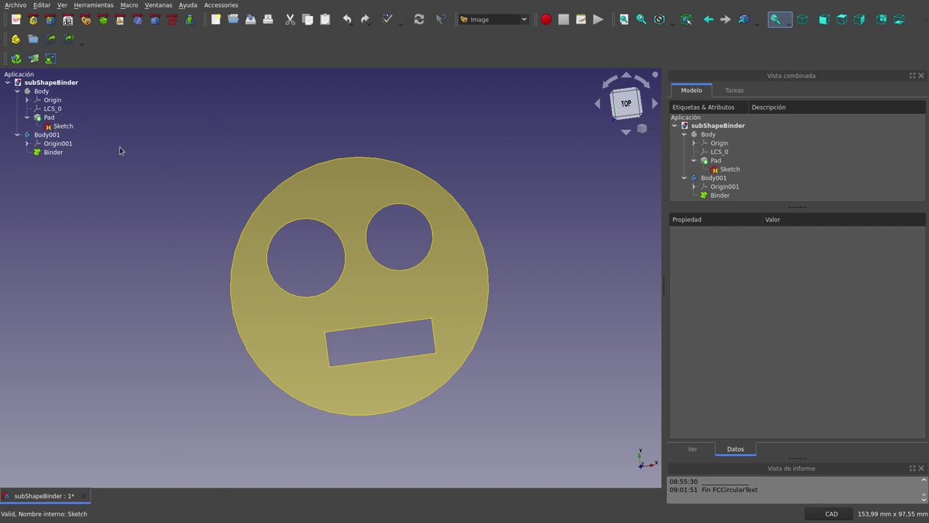
Step: Select the Binder and scroll its Data properties to the Bind Copy On Change setting
{"action": "left_click", "coordinate": [61, 153]}
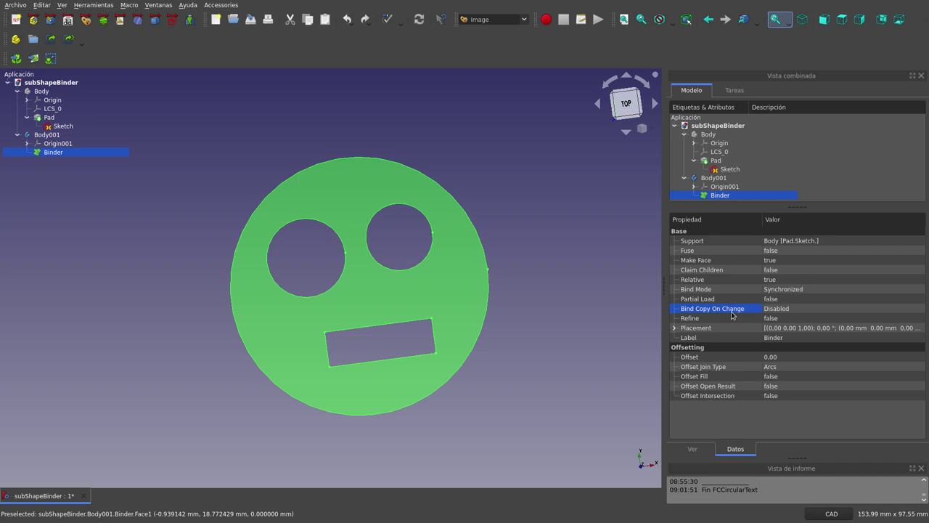
{"action": "scroll", "coordinate": [483, 355], "scroll_direction": "up", "scroll_amount": 2}
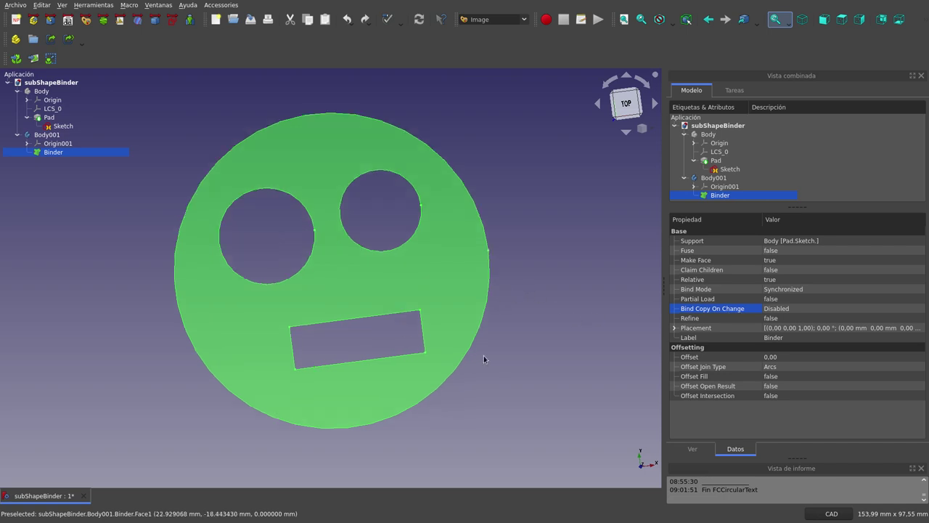
{"action": "scroll", "coordinate": [484, 355], "scroll_direction": "up", "scroll_amount": 2}
{"action": "scroll", "coordinate": [484, 355], "scroll_direction": "down", "scroll_amount": 2}
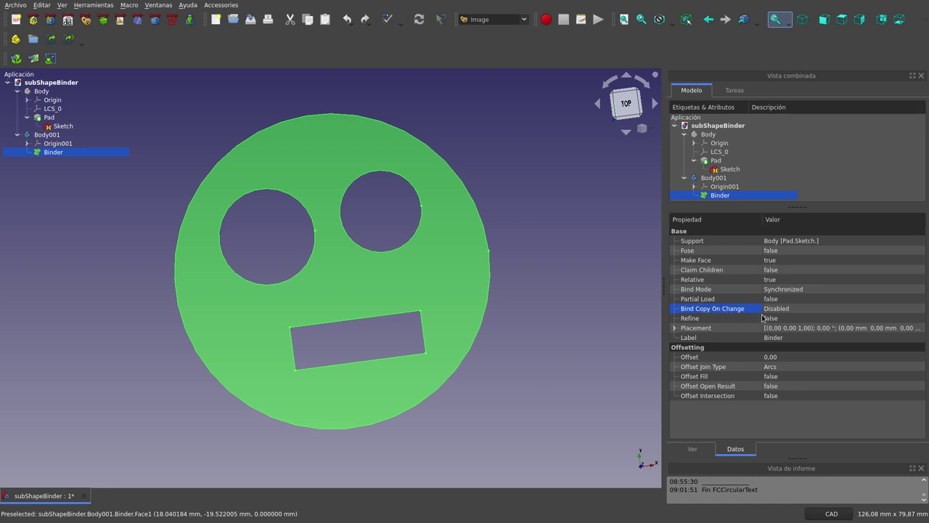
Step: Open the Bind Copy On Change dropdown and close it, keeping it Disabled
{"action": "left_click", "coordinate": [805, 312]}
{"action": "left_click", "coordinate": [805, 313]}
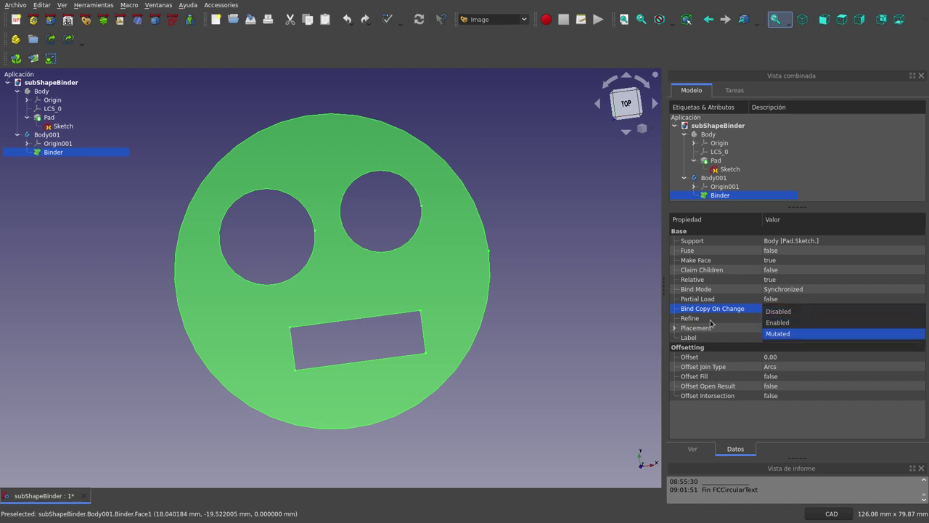
{"action": "left_click", "coordinate": [596, 308]}
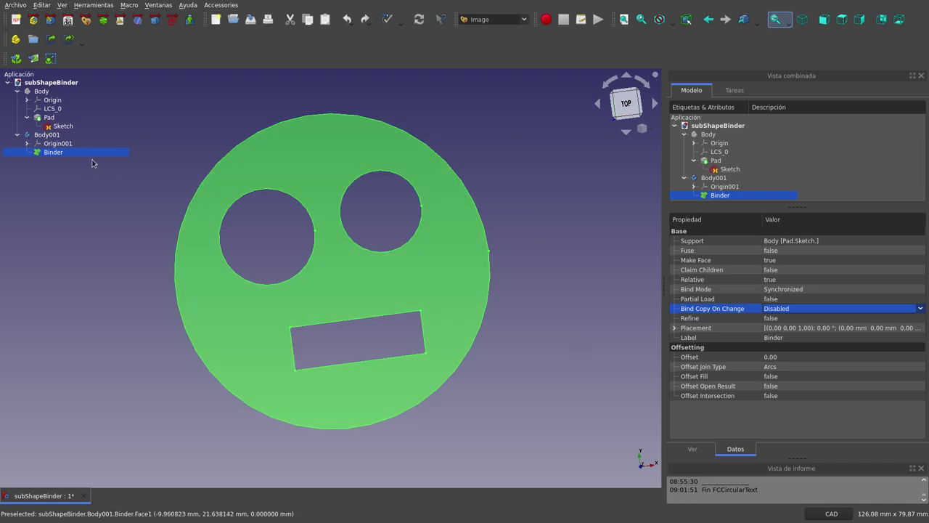
Step: Leave Bind Copy On Change Disabled, hide Body001, and select the Sketch under Pad
{"action": "left_click", "coordinate": [783, 311]}
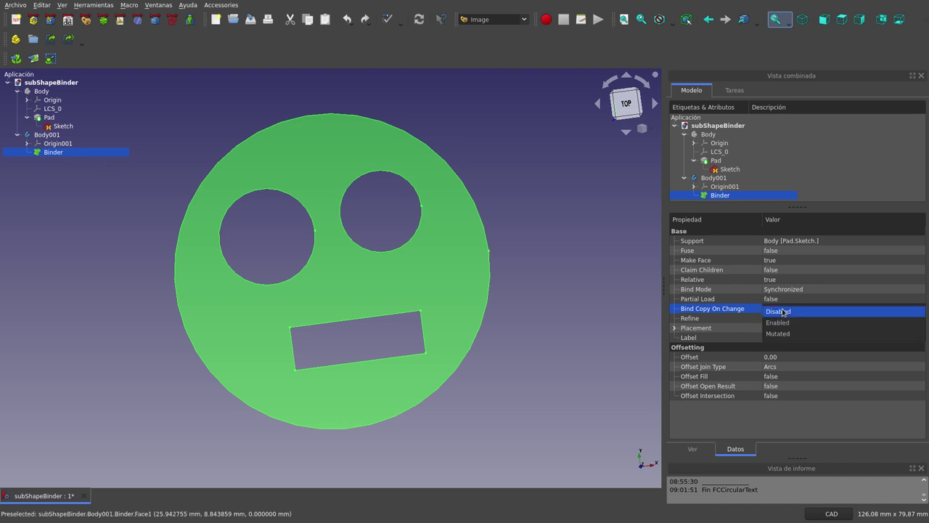
{"action": "left_click", "coordinate": [782, 312]}
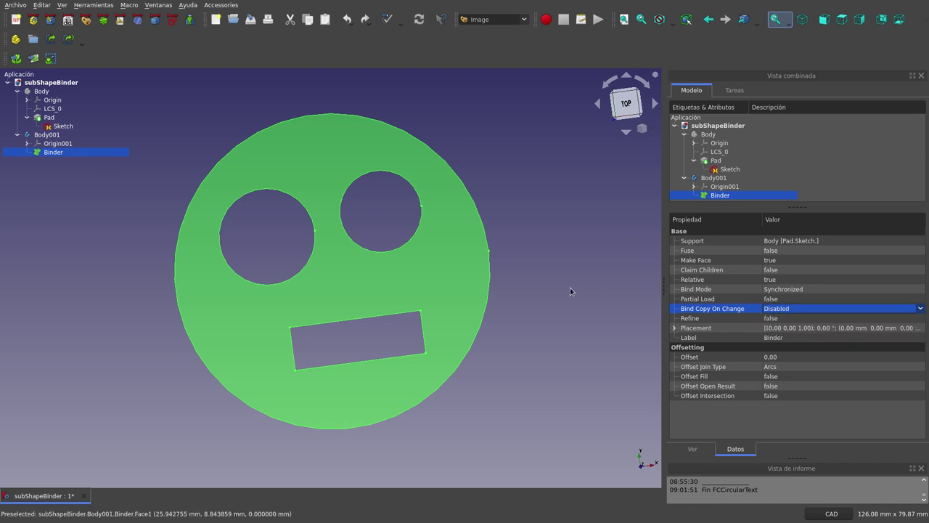
{"action": "left_click", "coordinate": [47, 135]}
{"action": "key", "text": "space"}
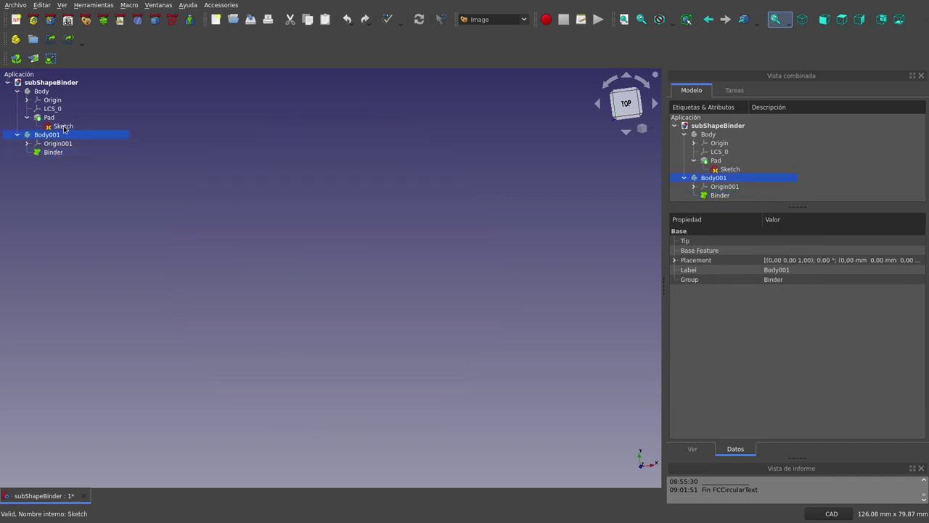
{"action": "left_click", "coordinate": [64, 126]}
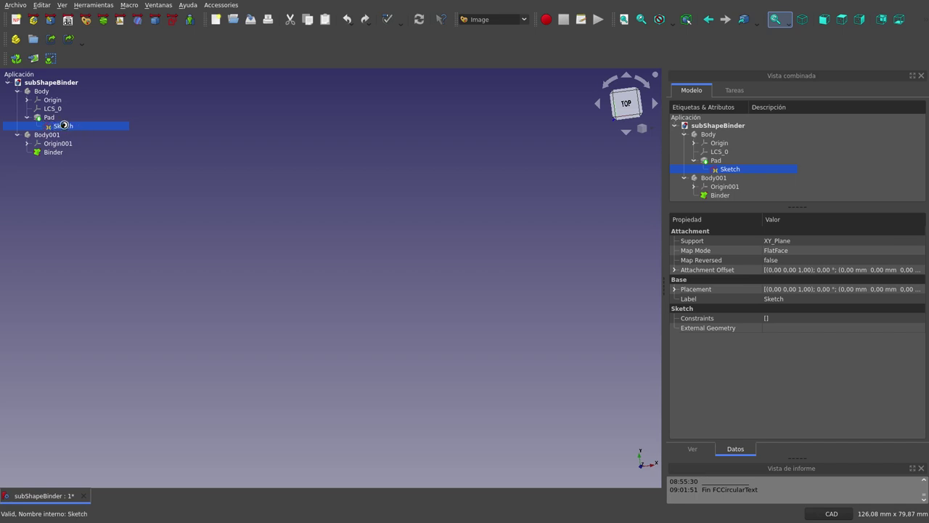
Step: Give the smiley sketch's outer circle a 30 mm radius constraint and close the sketch
{"action": "double_click", "coordinate": [63, 126]}
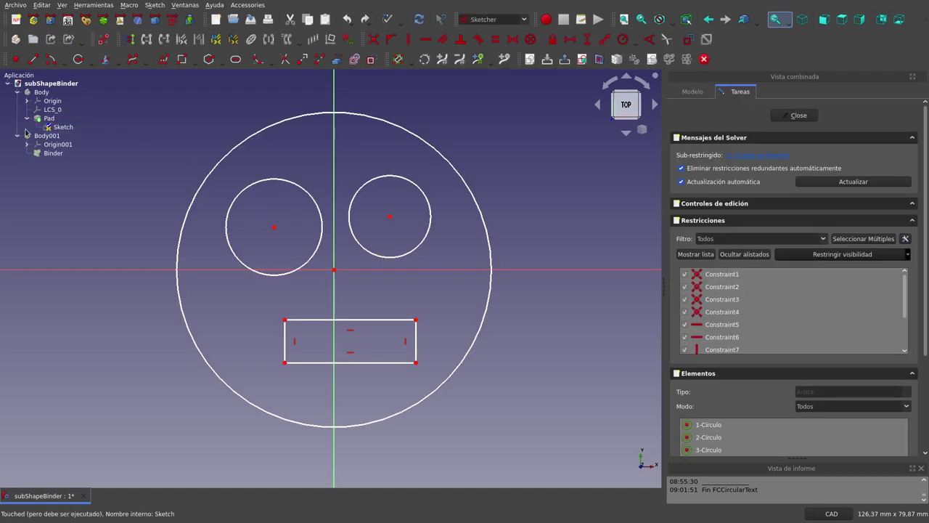
{"action": "left_click", "coordinate": [458, 177]}
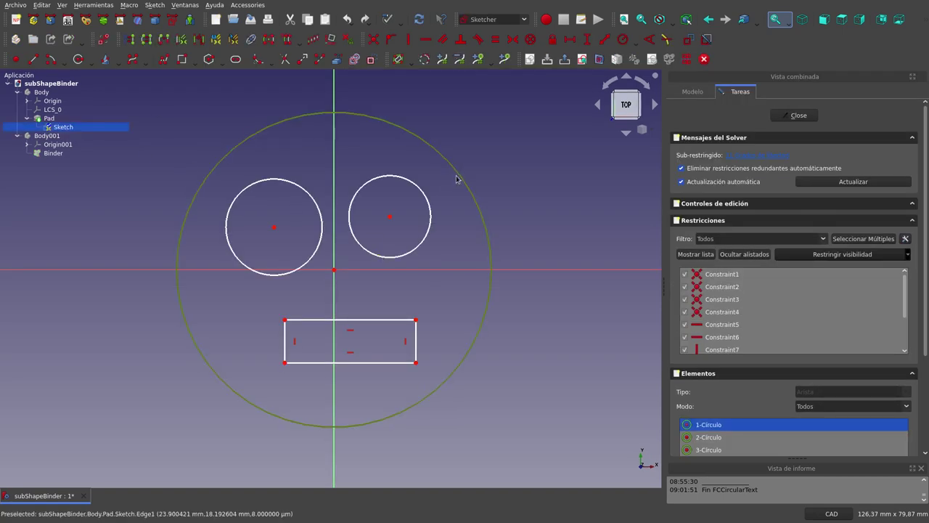
{"action": "left_click", "coordinate": [629, 44]}
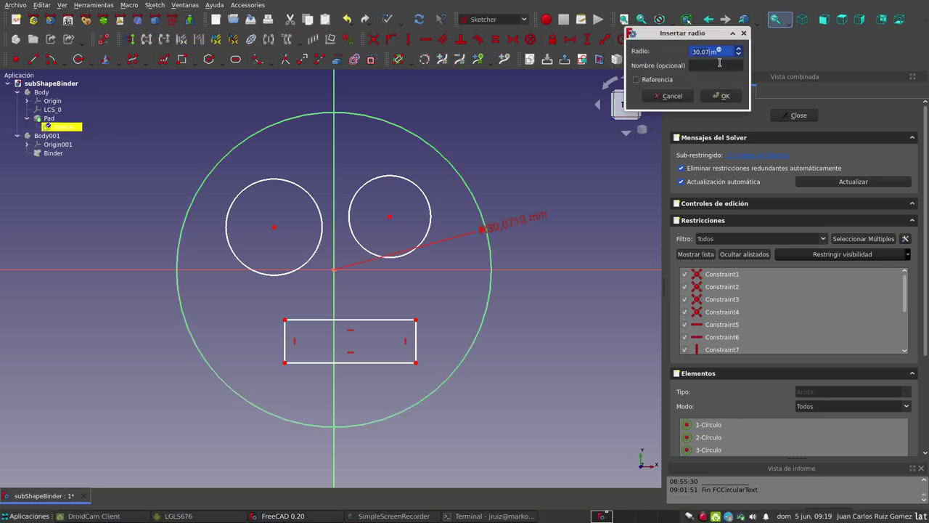
{"action": "key", "text": "BackSpace"}
{"action": "key", "text": "BackSpace"}
{"action": "key", "text": "BackSpace"}
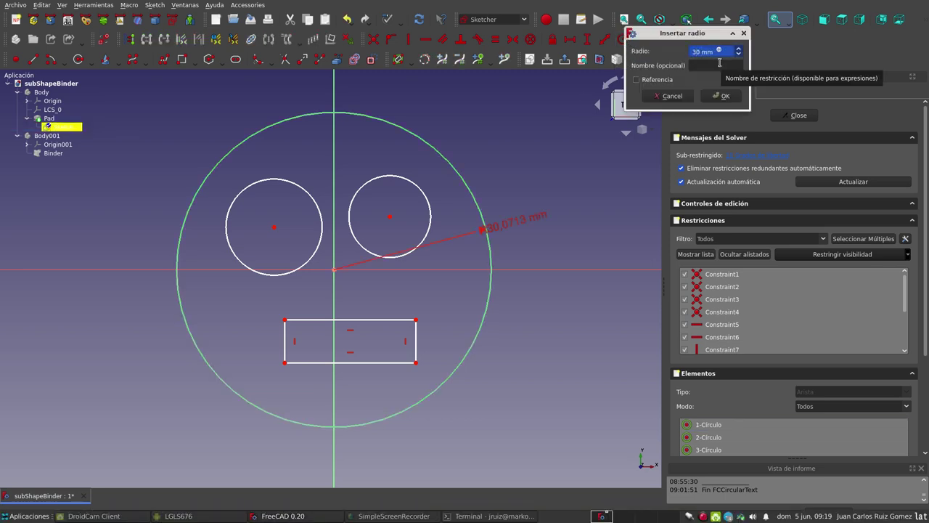
{"action": "left_click", "coordinate": [721, 95]}
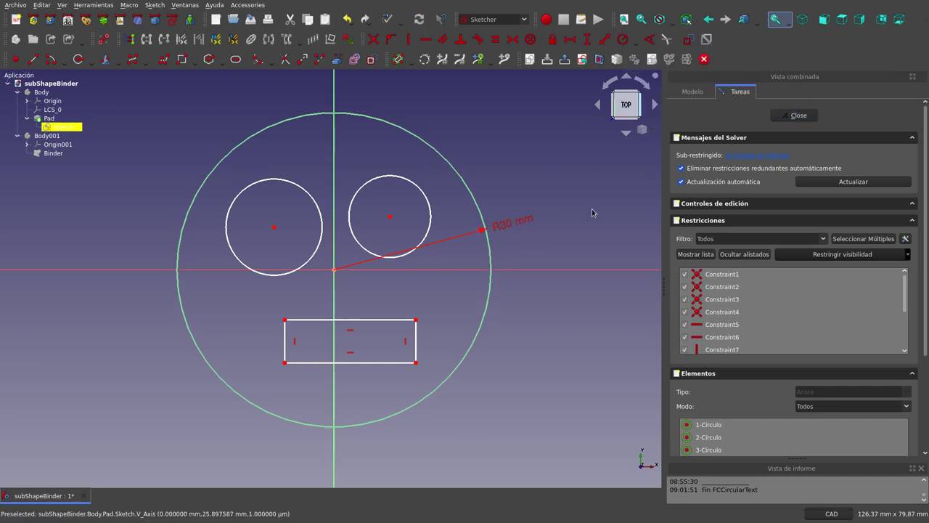
{"action": "left_click", "coordinate": [800, 117]}
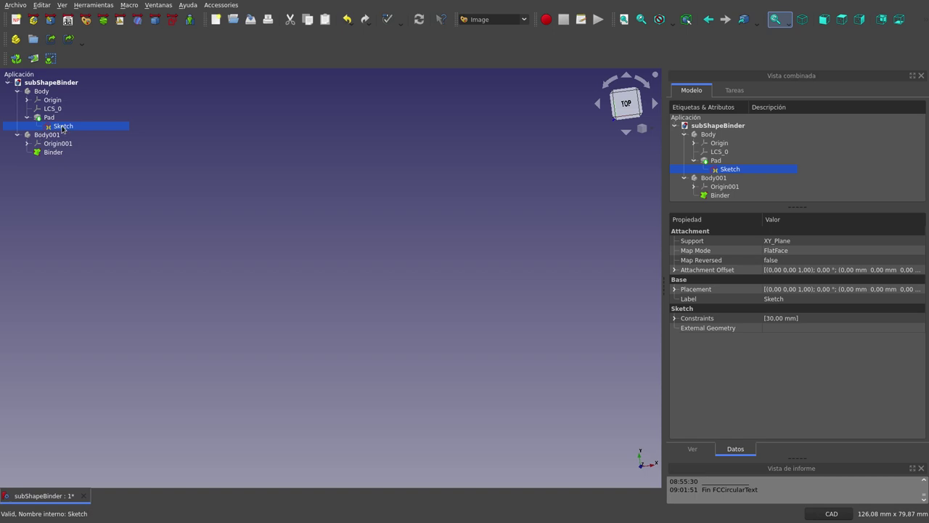
Step: Show all Sketch properties with Mostrar todo and expand Constraints to reveal Constraint10
{"action": "left_click", "coordinate": [675, 319]}
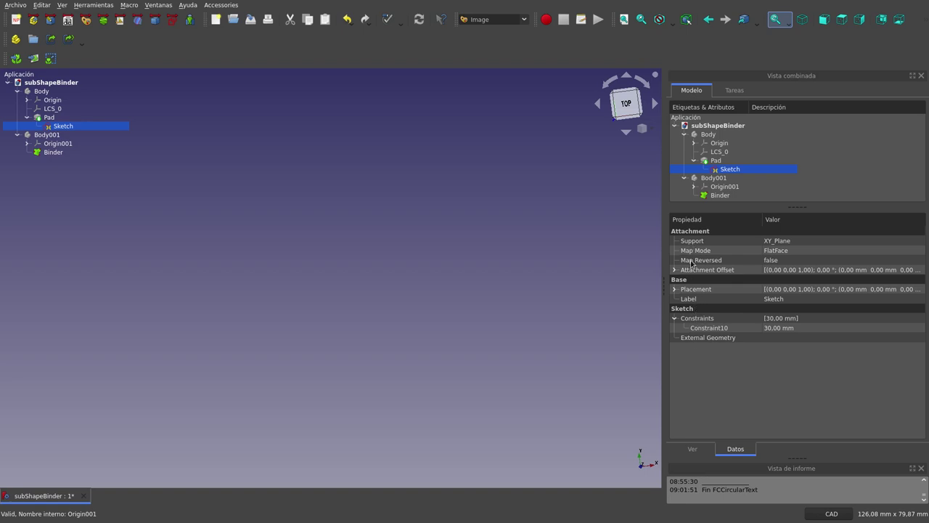
{"action": "right_click", "coordinate": [693, 312]}
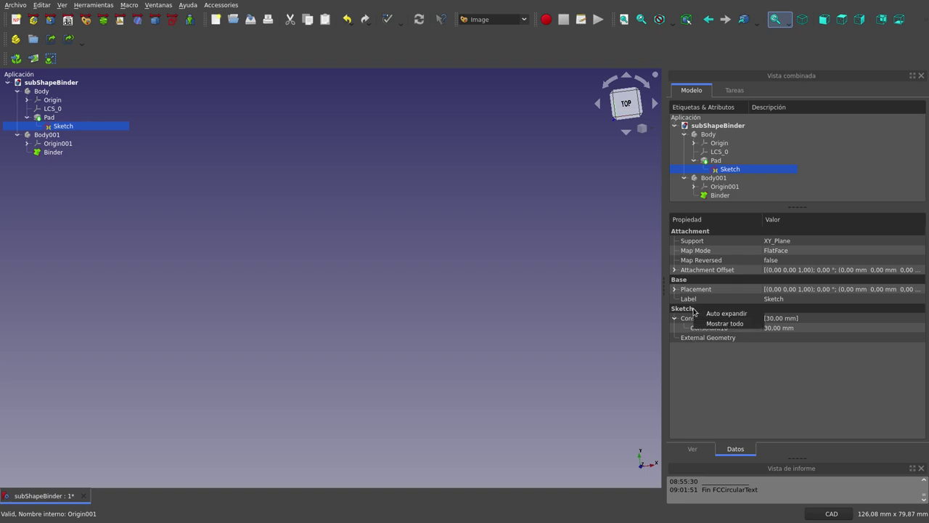
{"action": "left_click", "coordinate": [732, 324]}
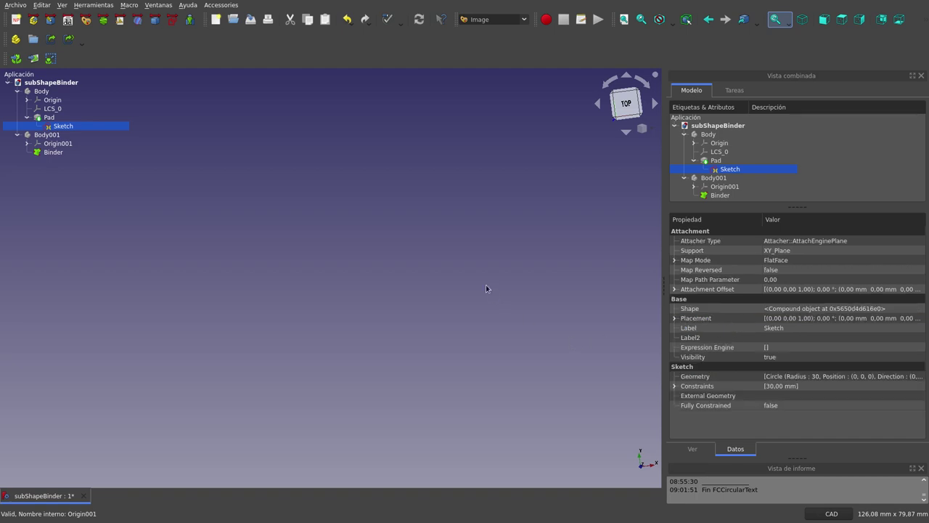
{"action": "left_click", "coordinate": [675, 389]}
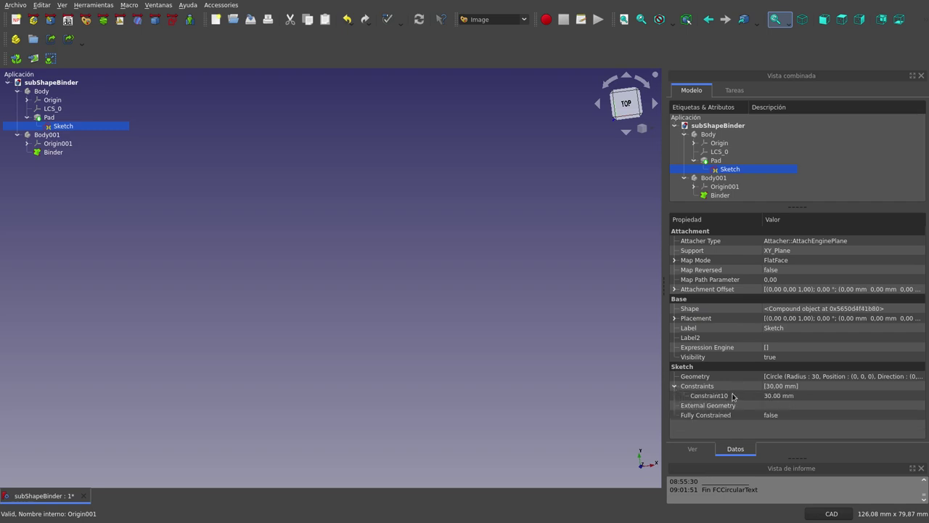
Step: Tick CopyOnChange on the 30 mm Constraint10 through its property context menu
{"action": "right_click", "coordinate": [734, 397]}
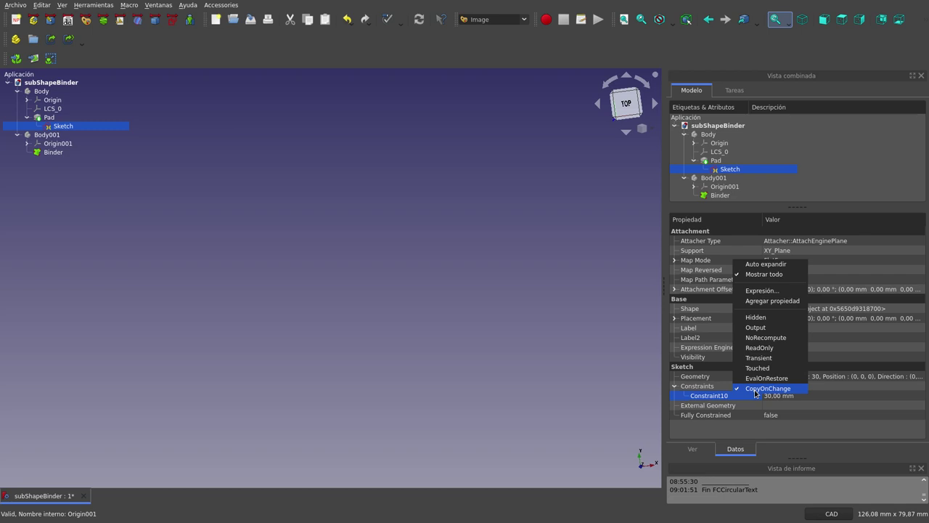
{"action": "left_click", "coordinate": [756, 394]}
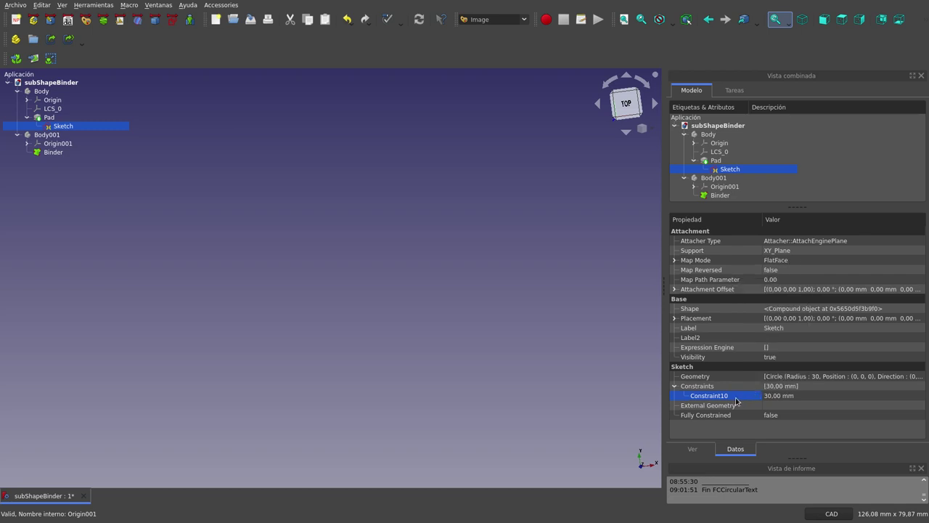
{"action": "right_click", "coordinate": [736, 397]}
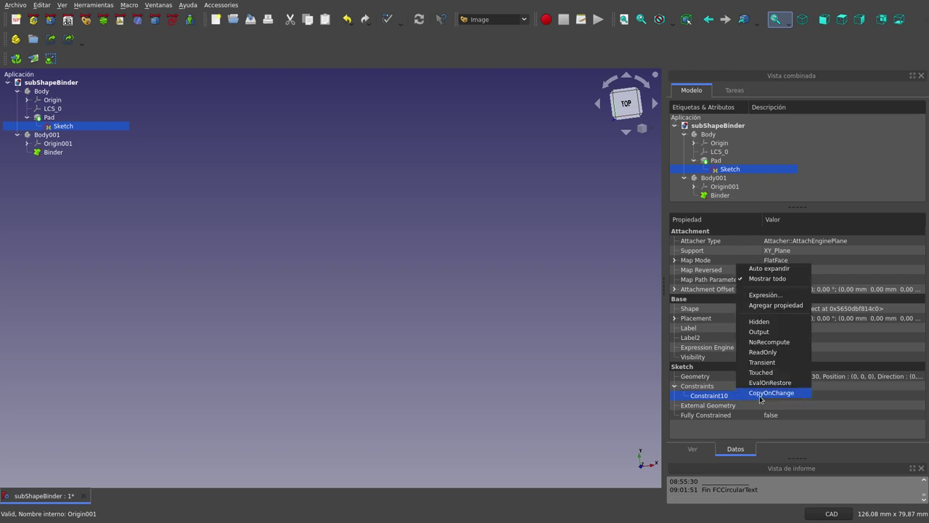
{"action": "left_click", "coordinate": [763, 394]}
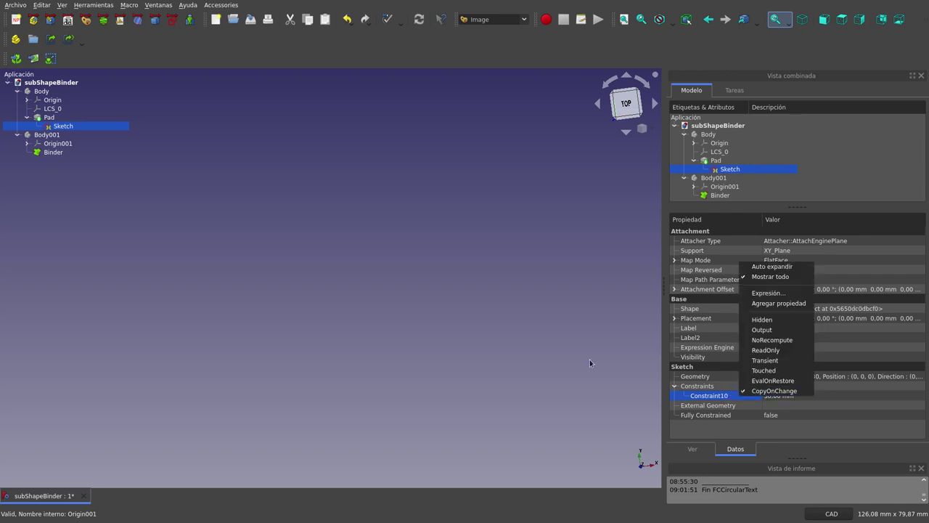
{"action": "left_click", "coordinate": [560, 356]}
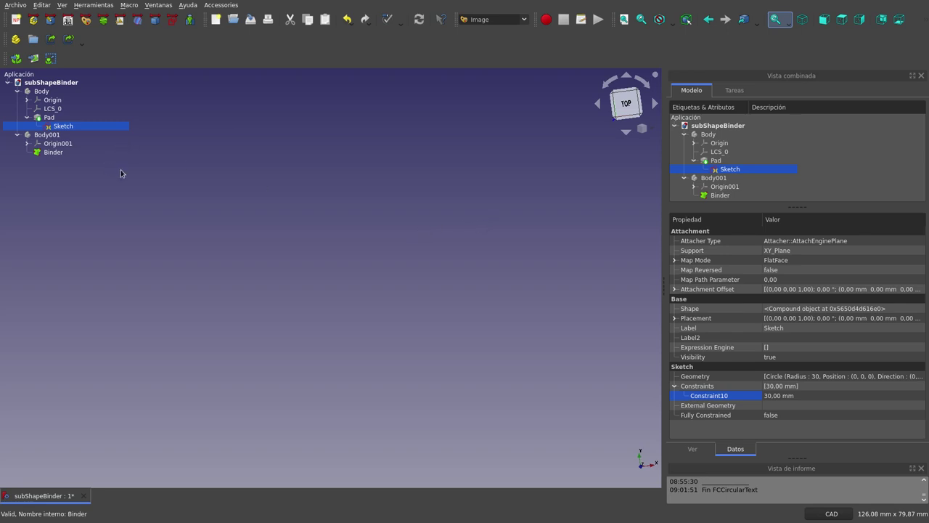
Step: Make Body001's smiley-face plate visible again and select the Binder
{"action": "left_click", "coordinate": [54, 155]}
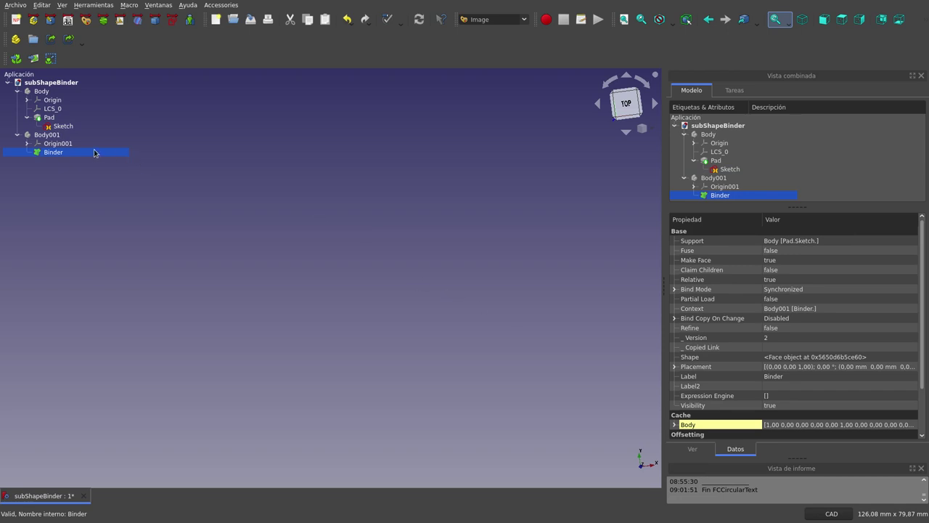
{"action": "left_click", "coordinate": [47, 135]}
{"action": "key", "text": "space"}
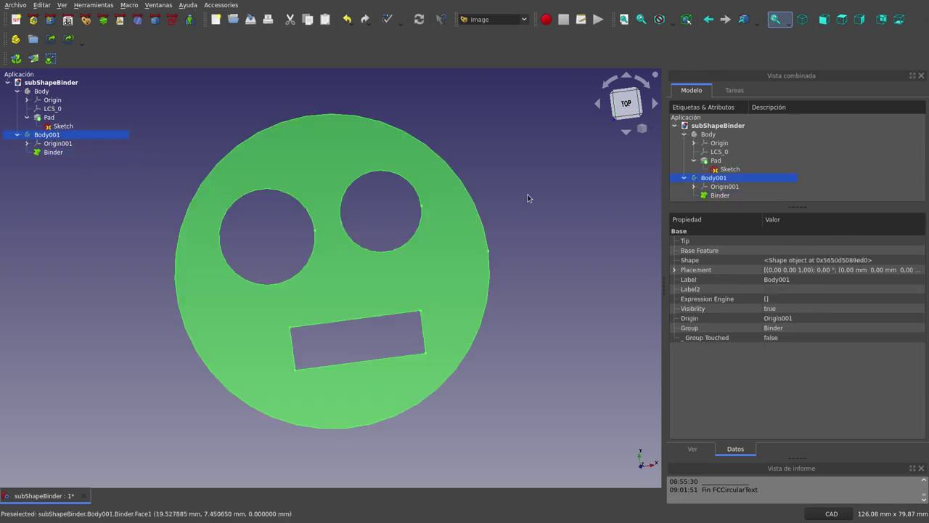
{"action": "left_click", "coordinate": [528, 197]}
{"action": "left_click", "coordinate": [65, 154]}
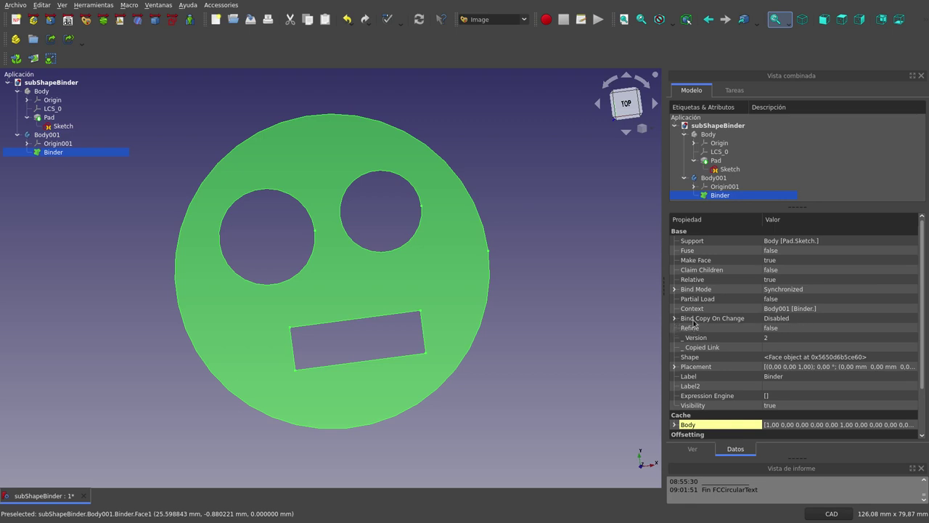
Step: Set the Binder's Bind Copy On Change to Enabled
{"action": "left_click", "coordinate": [813, 319]}
{"action": "left_click", "coordinate": [818, 320]}
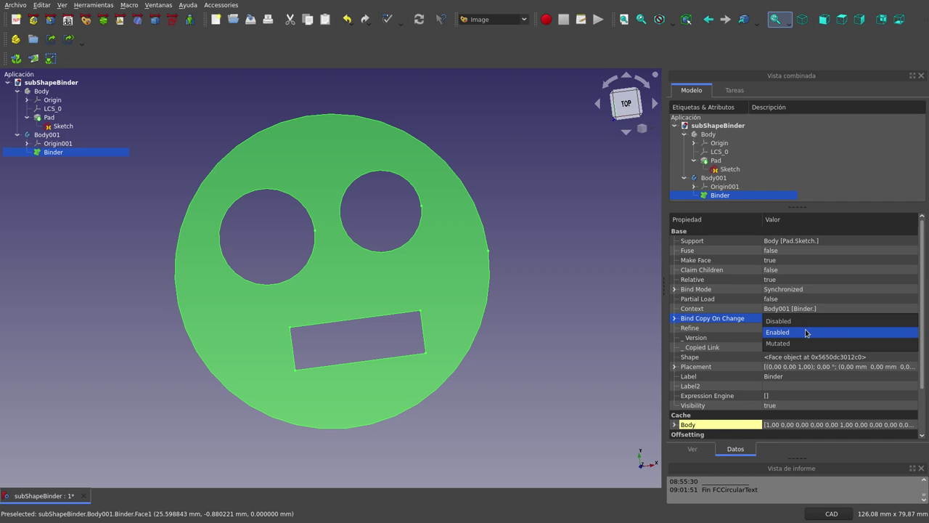
{"action": "left_click", "coordinate": [806, 332]}
{"action": "left_click", "coordinate": [591, 324]}
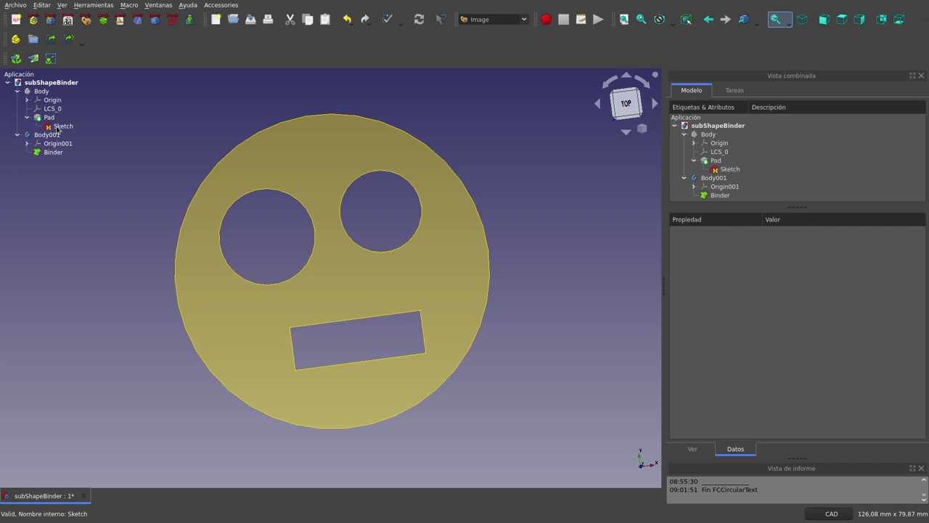
Step: Open the smiley Sketch and change the outer circle's R30 radius constraint to 40 mm
{"action": "double_click", "coordinate": [57, 127]}
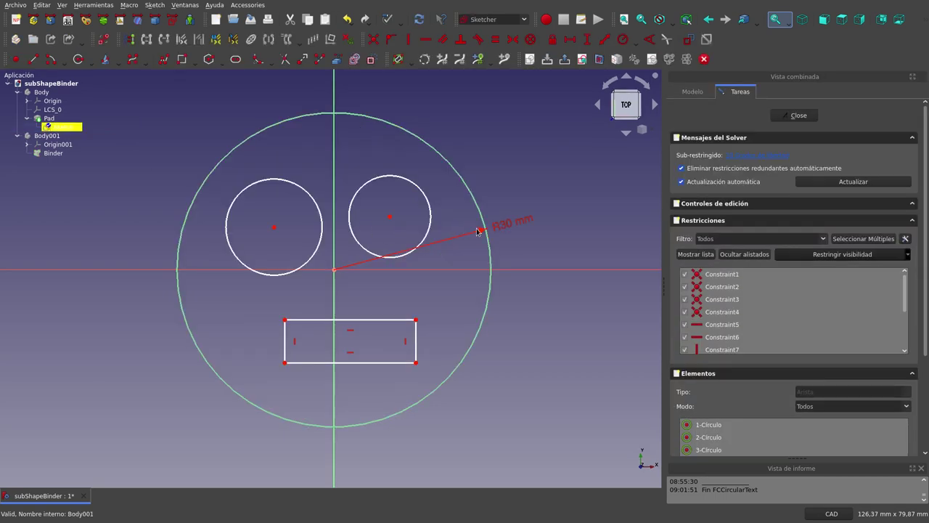
{"action": "left_click", "coordinate": [482, 230]}
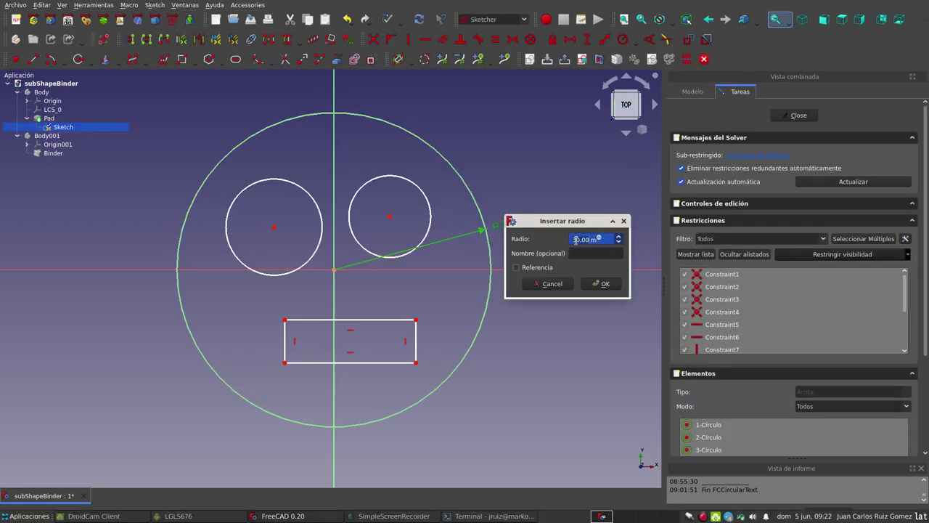
{"action": "type", "text": "40"}
{"action": "left_click", "coordinate": [600, 283]}
{"action": "left_click", "coordinate": [601, 283]}
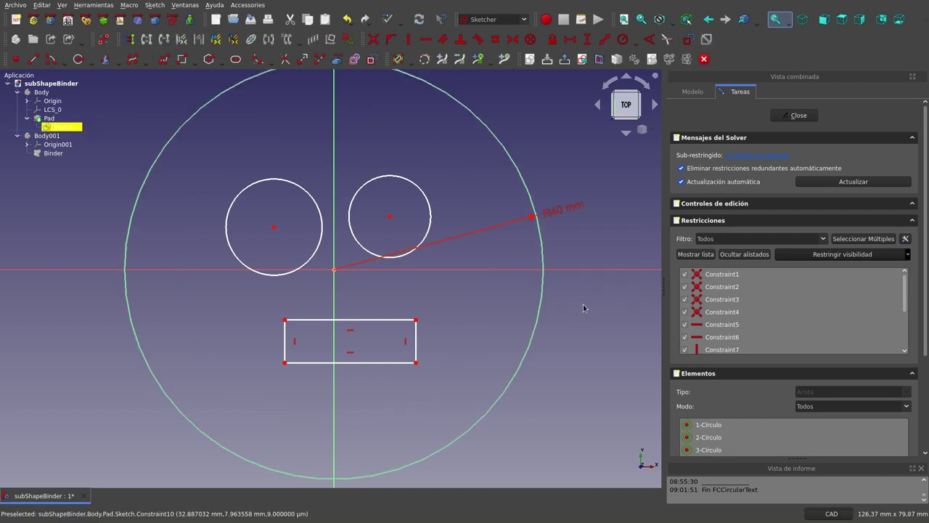